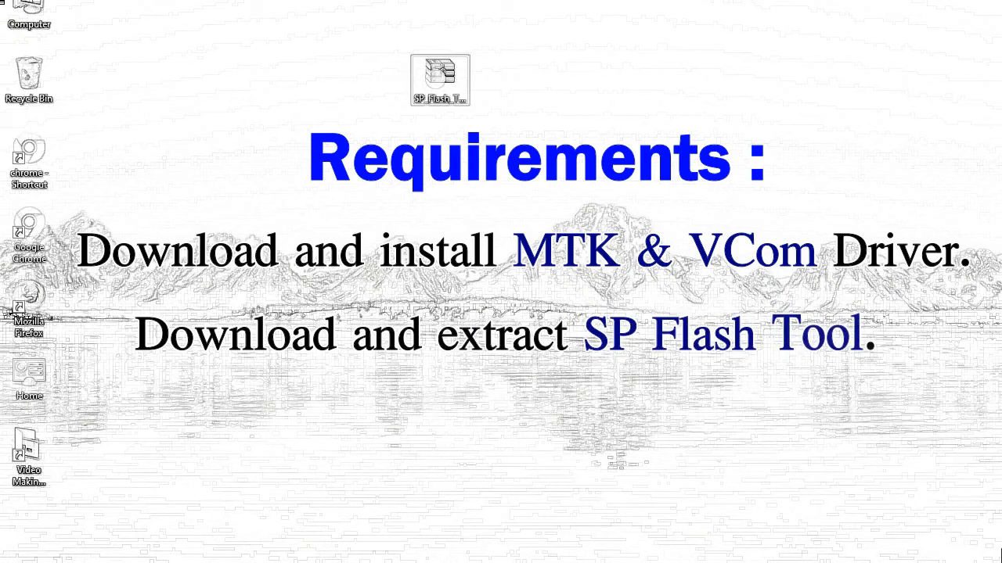
Extract the SP_Flash_Tool zip archive here on the desktop
right_click(440, 74)
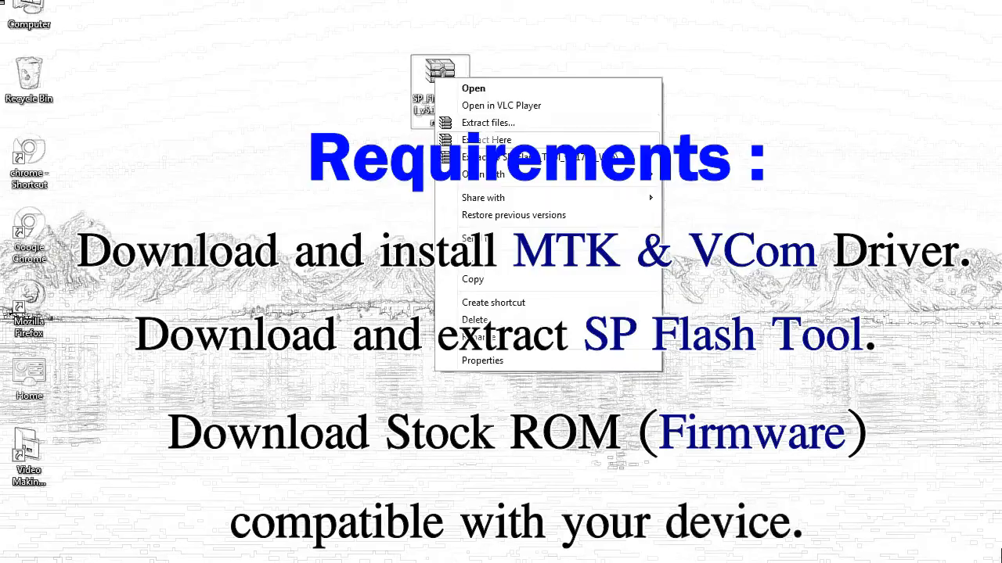
click(486, 139)
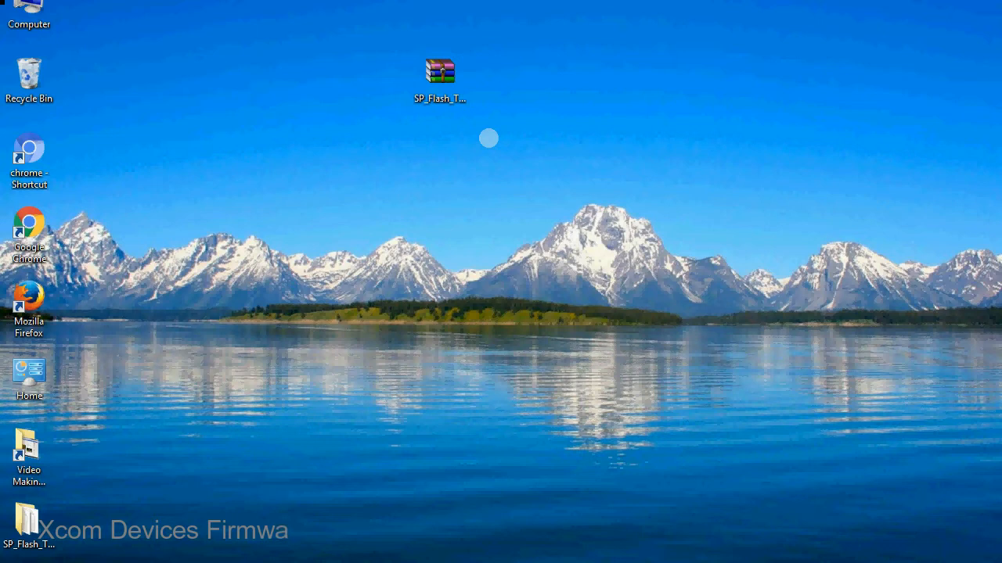
Open the extracted SP_Flash_Tool_v5.1728_Win folder to show its files
mouse_move(28, 521)
mouse_down()
mouse_move(373, 336)
mouse_move(512, 86)
mouse_up()
double_click(513, 78)
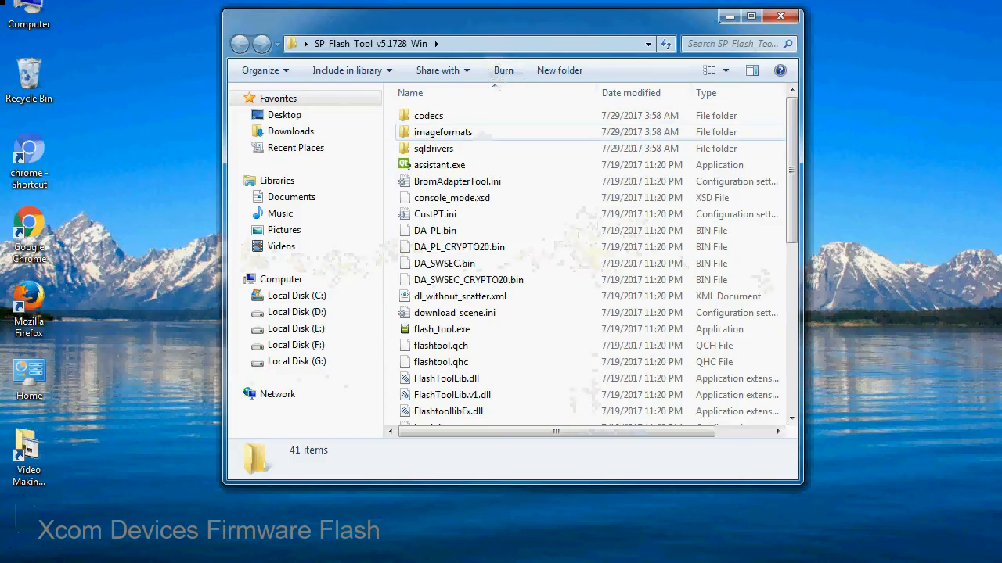
scroll(501, 227, down, 2)
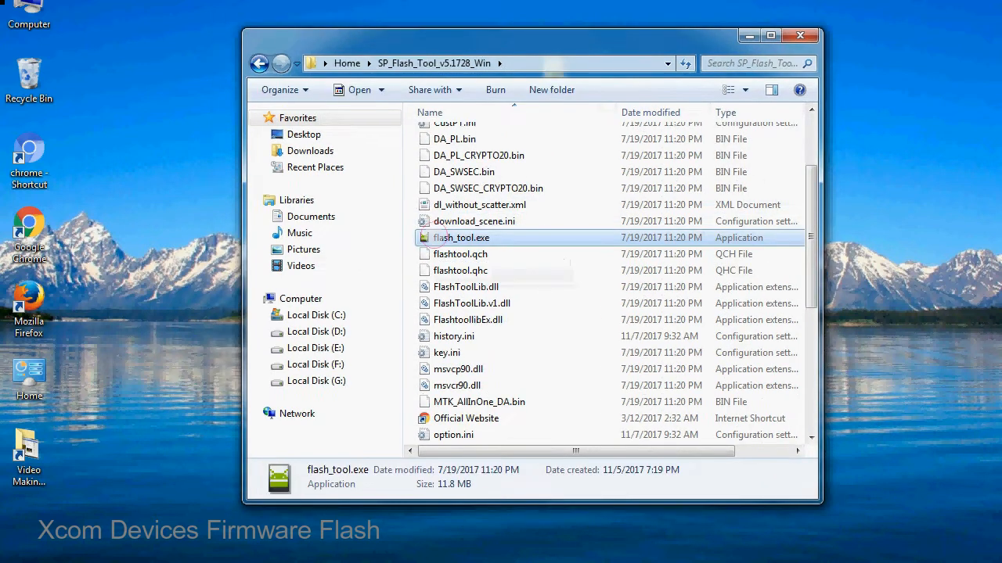
Run flash_tool.exe as administrator to launch Smart Phone Flash Tool
right_click(442, 235)
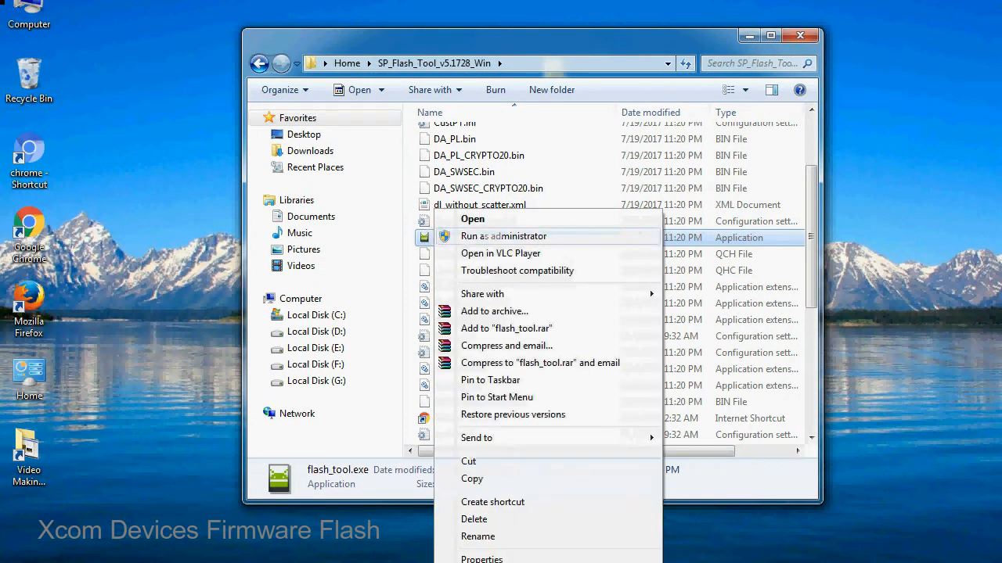
click(501, 237)
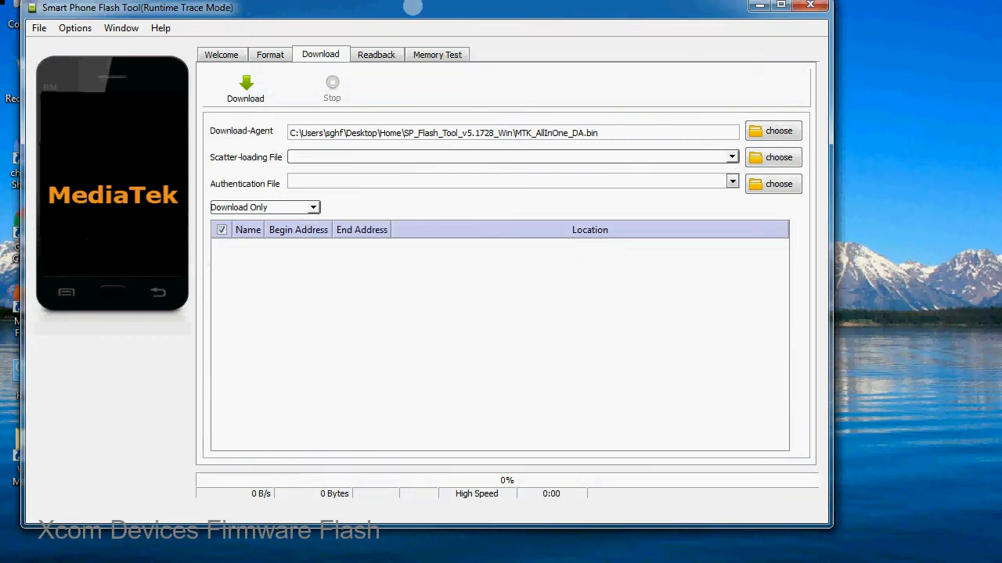
drag(412, 7, 502, 8)
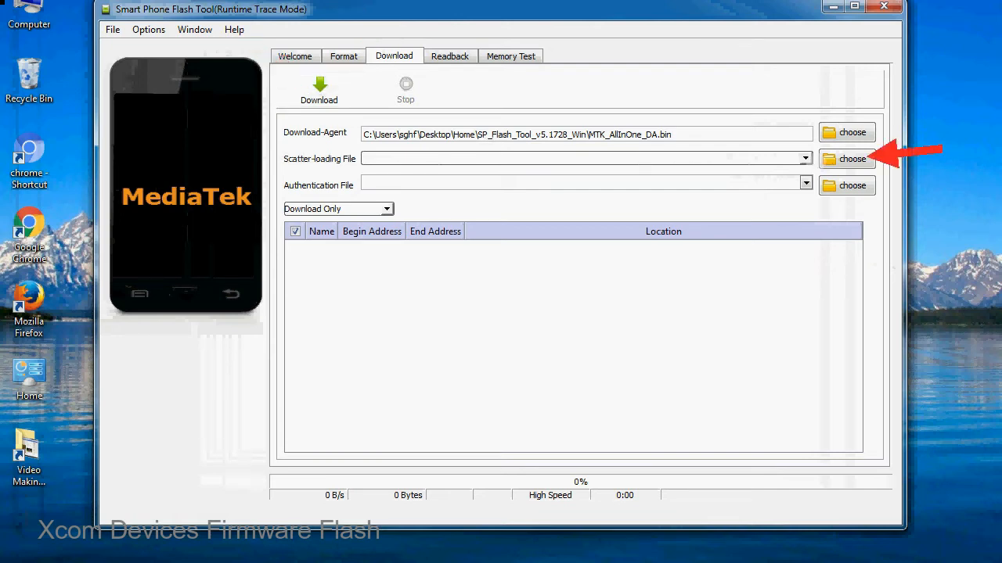
Load MT6XXX_Android_scatter.txt as the scatter-loading file, filling the partition list
click(846, 159)
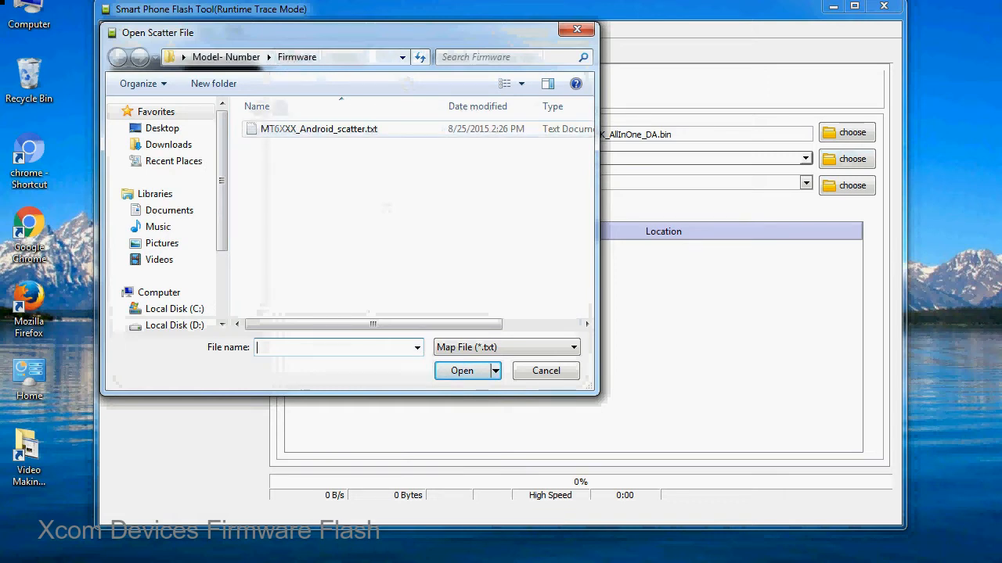
click(313, 129)
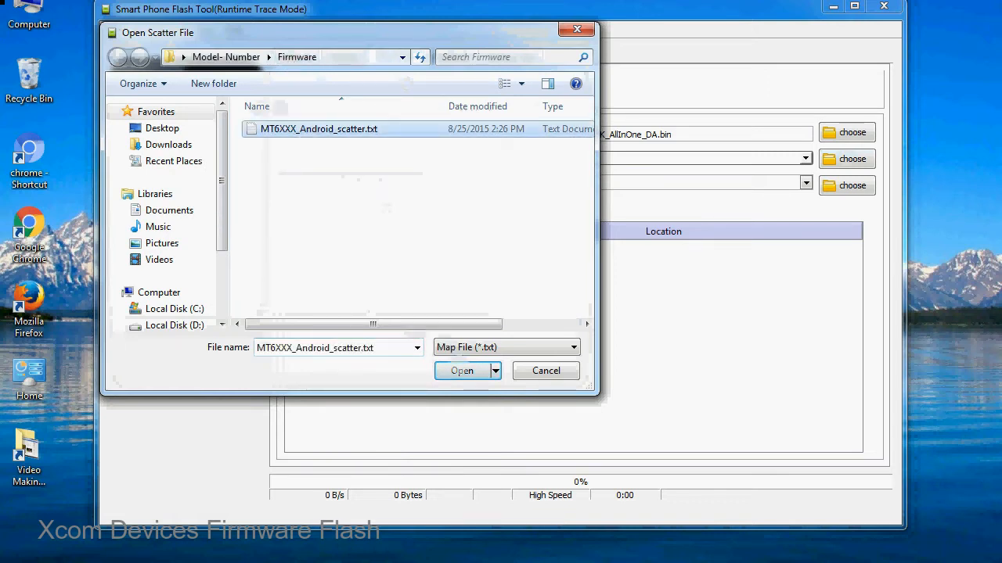
click(461, 370)
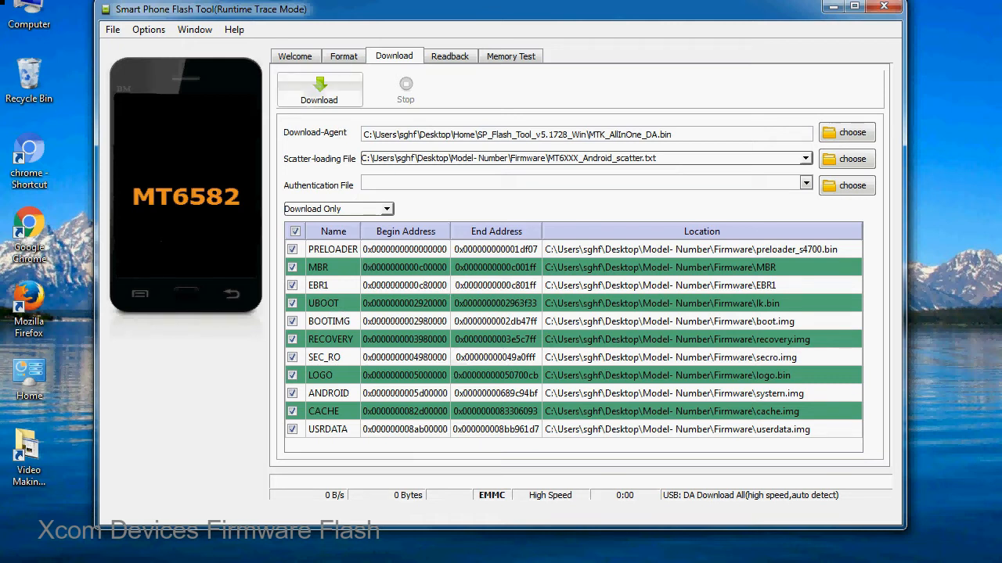
Start the firmware download to the phone
click(319, 86)
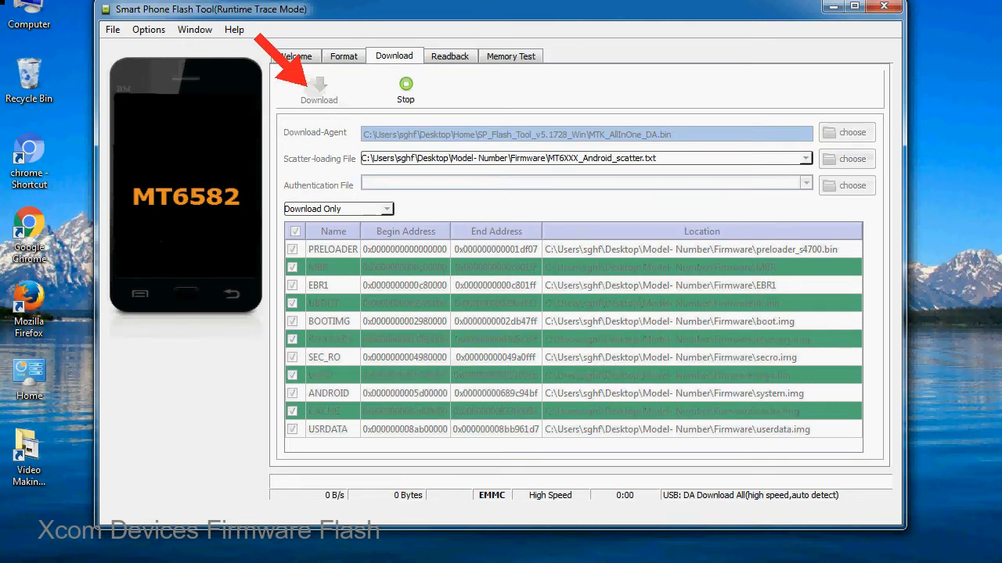